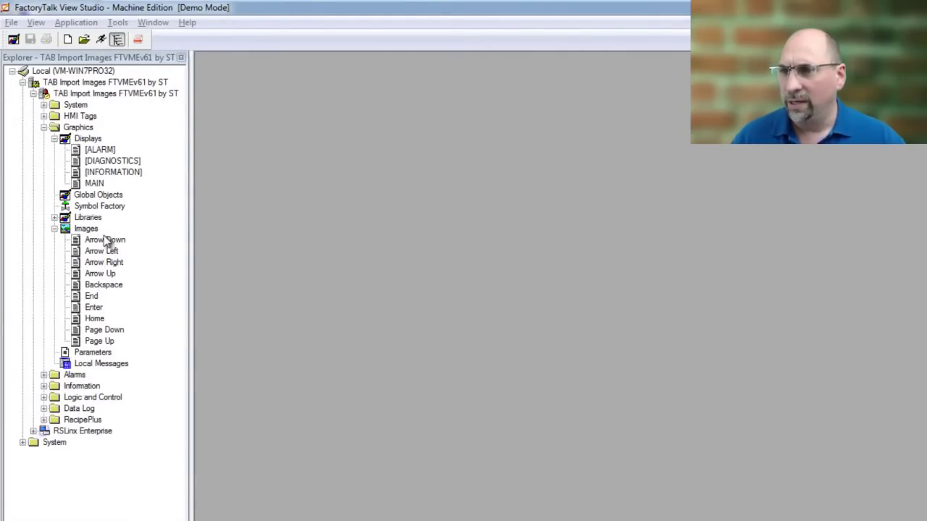
# Open the Arrow Down, Arrow Left and Arrow Right images from the Images folder
pyautogui.click(108, 239)
pyautogui.doubleClick(112, 241)
pyautogui.doubleClick(101, 250)
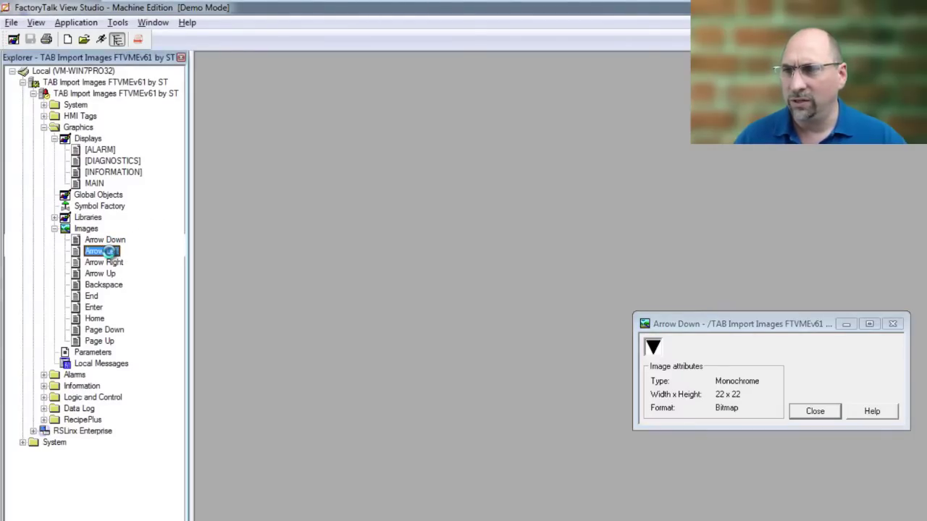
pyautogui.doubleClick(105, 262)
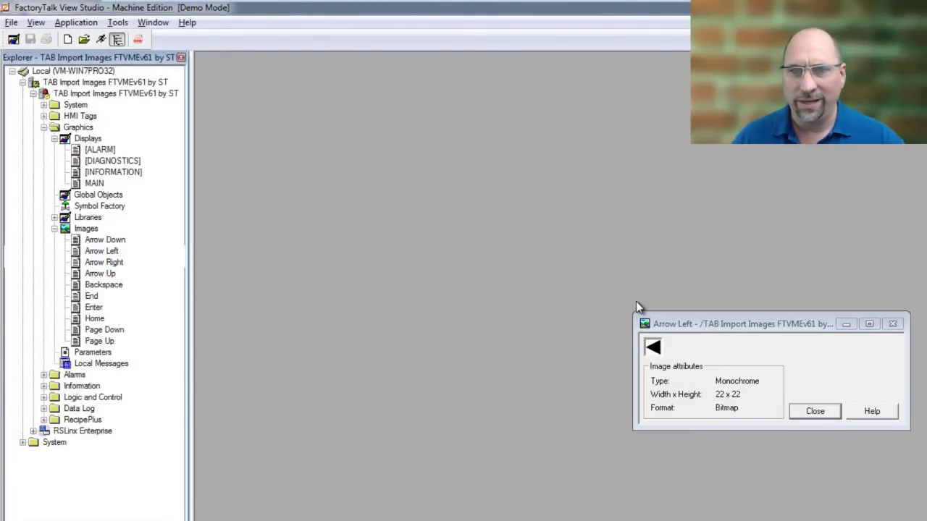
# Spread the three arrow image windows apart across the workspace
pyautogui.moveTo(397, 238); pyautogui.dragTo(355, 165)
pyautogui.moveTo(733, 327); pyautogui.dragTo(352, 301)
pyautogui.moveTo(698, 325); pyautogui.dragTo(291, 78)
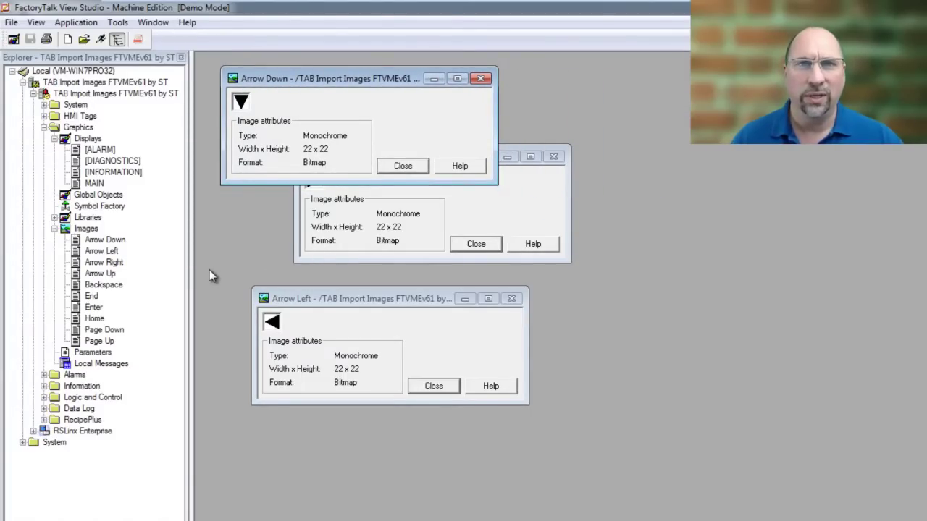
pyautogui.rightClick(84, 230)
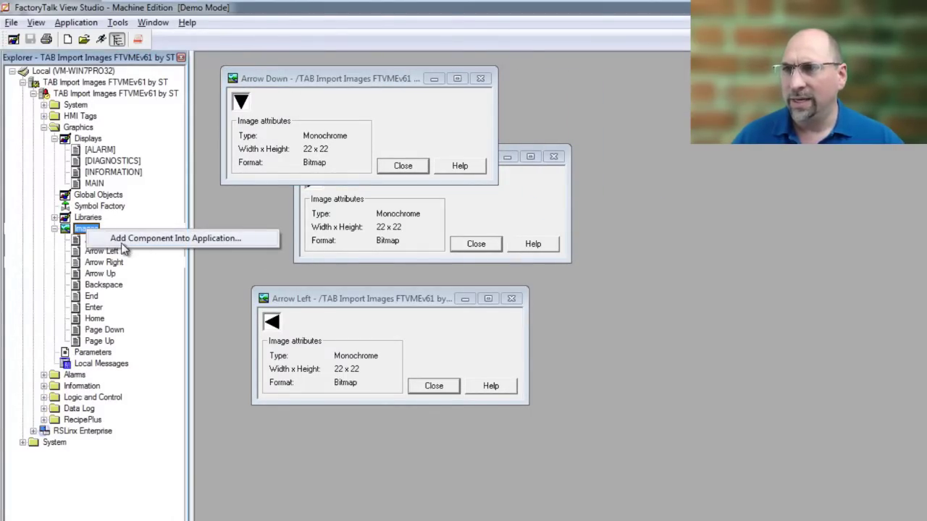
pyautogui.click(158, 245)
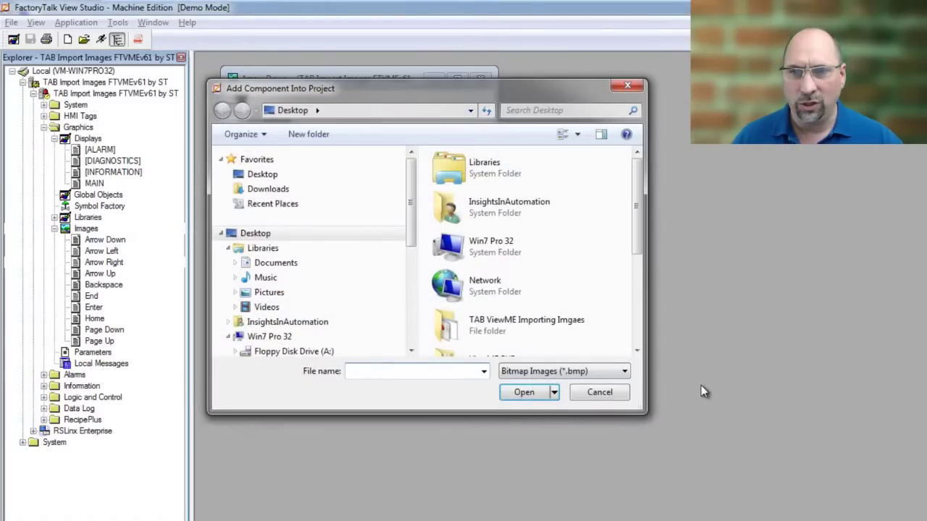
pyautogui.click(620, 376)
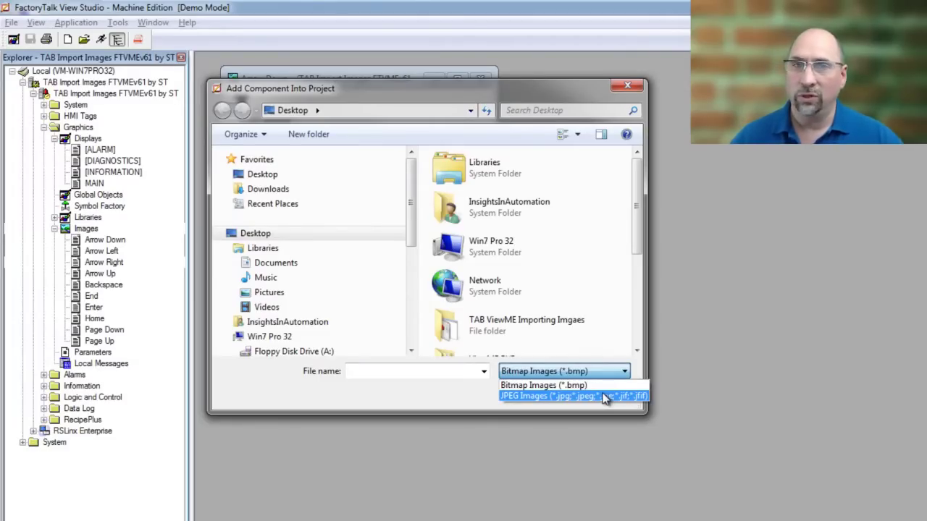
pyautogui.click(536, 396)
pyautogui.moveTo(635, 217); pyautogui.dragTo(637, 328)
pyautogui.click(459, 300)
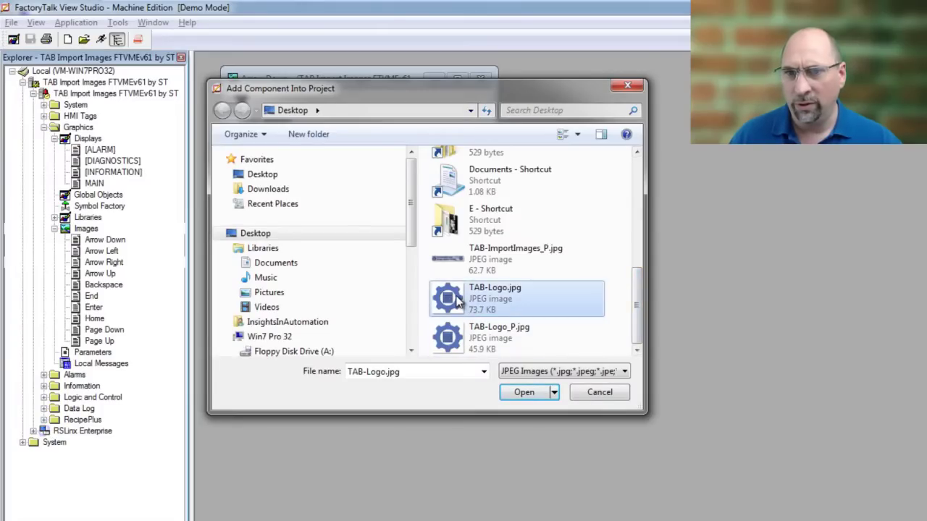
pyautogui.click(522, 393)
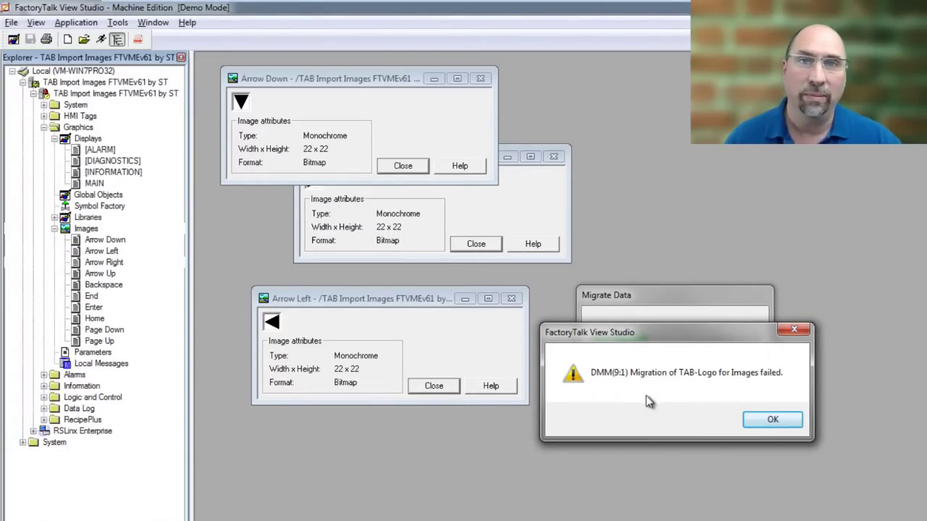
pyautogui.click(770, 419)
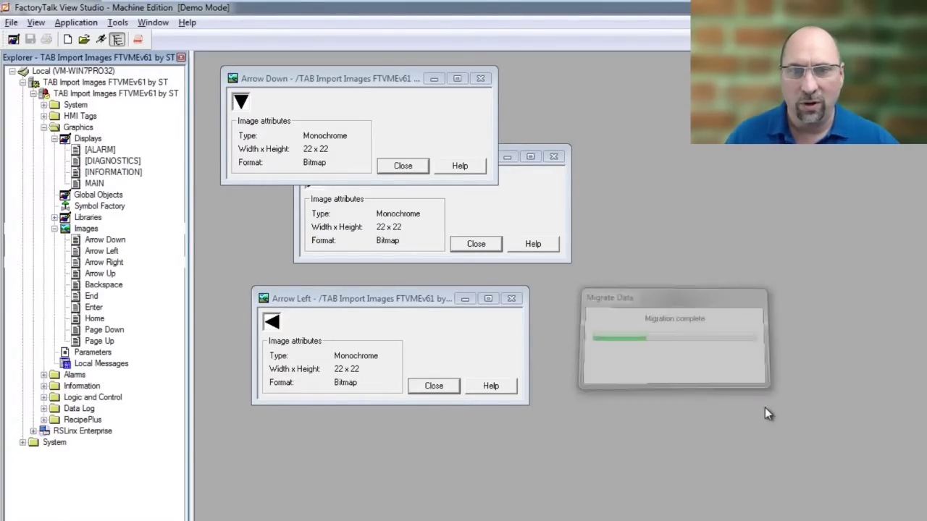
# Import TAB-Logo_P.jpg as a JPEG image into the project's Images folder
pyautogui.rightClick(95, 230)
pyautogui.click(150, 237)
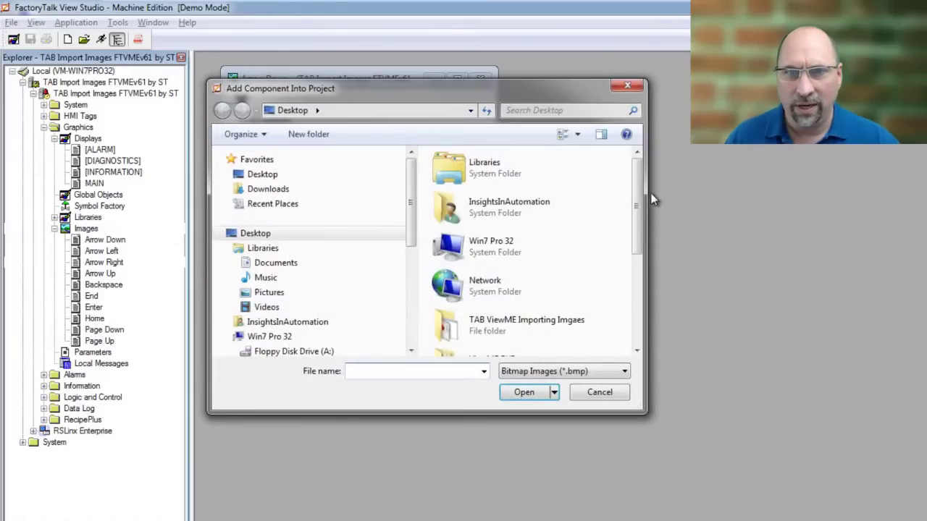
pyautogui.click(599, 375)
pyautogui.click(592, 394)
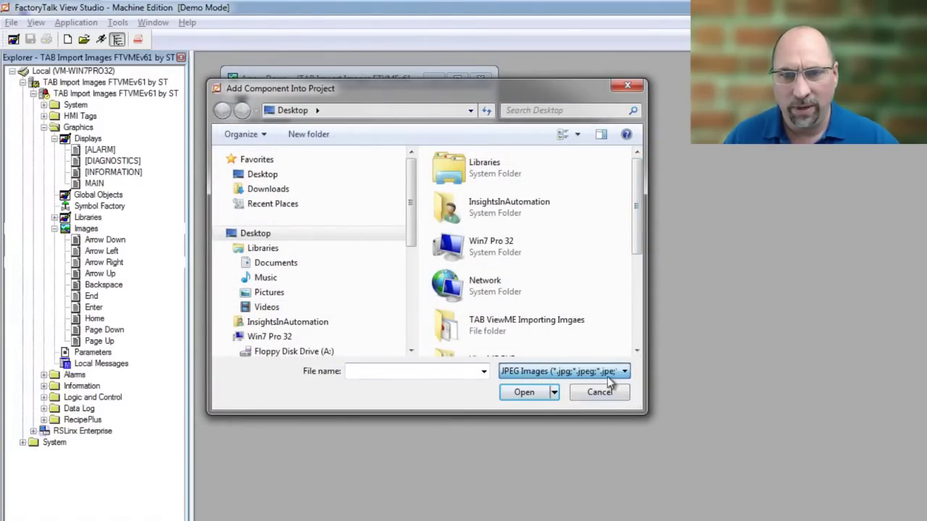
pyautogui.moveTo(637, 200); pyautogui.dragTo(638, 311)
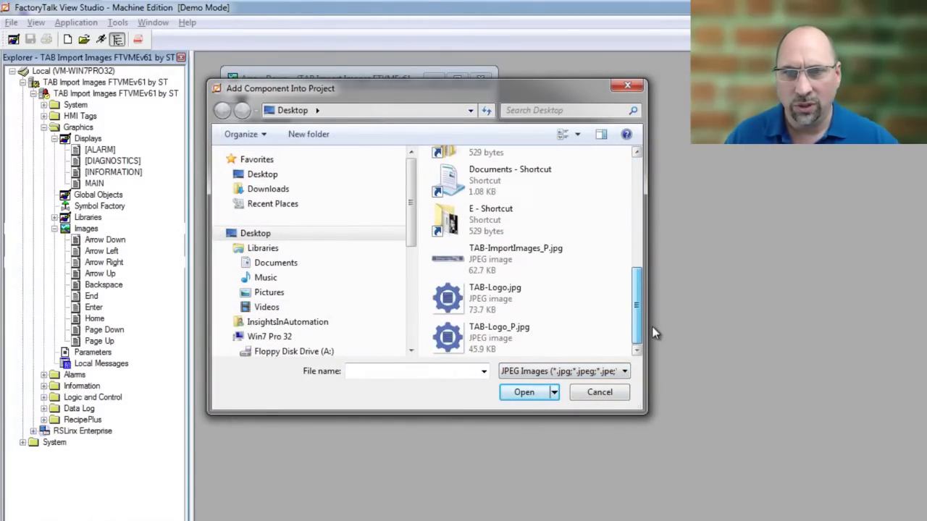
pyautogui.click(502, 340)
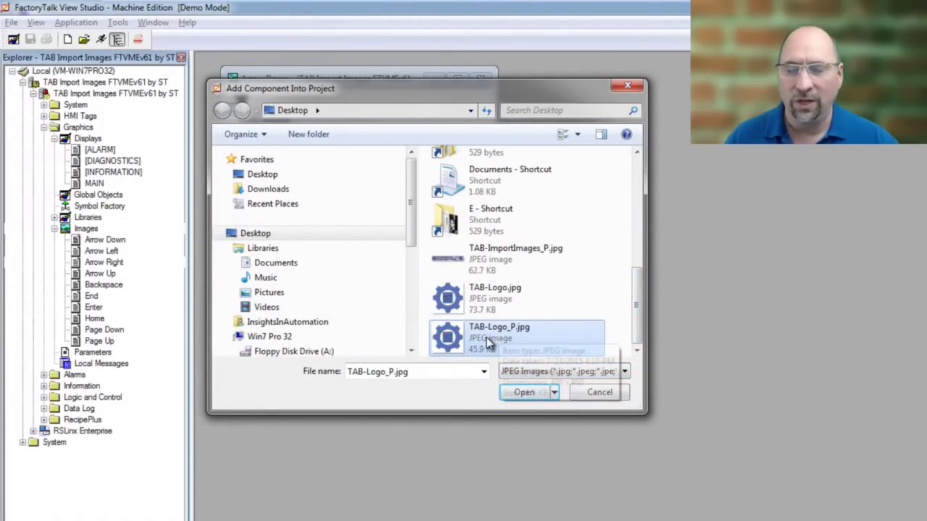
pyautogui.click(520, 393)
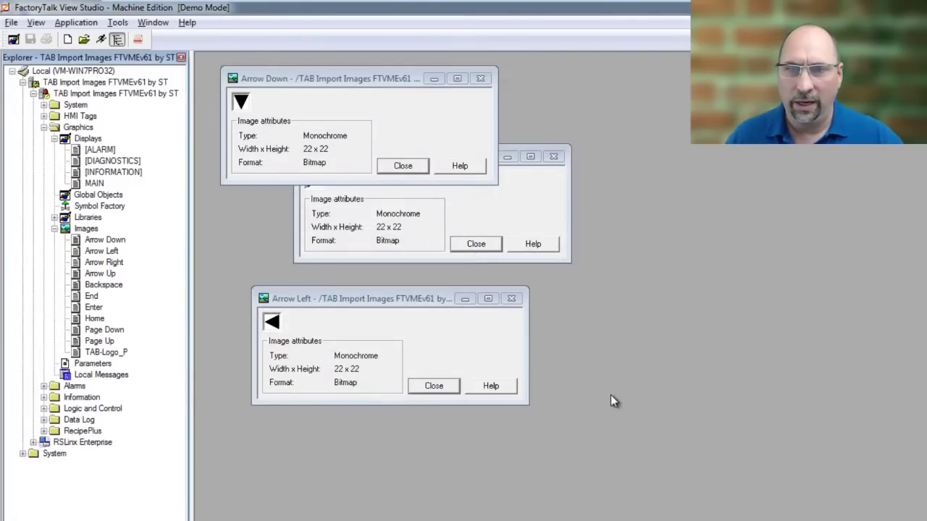
# Open TAB-Logo_P to view the 400 x 400 gear logo and move its window left
pyautogui.click(104, 352)
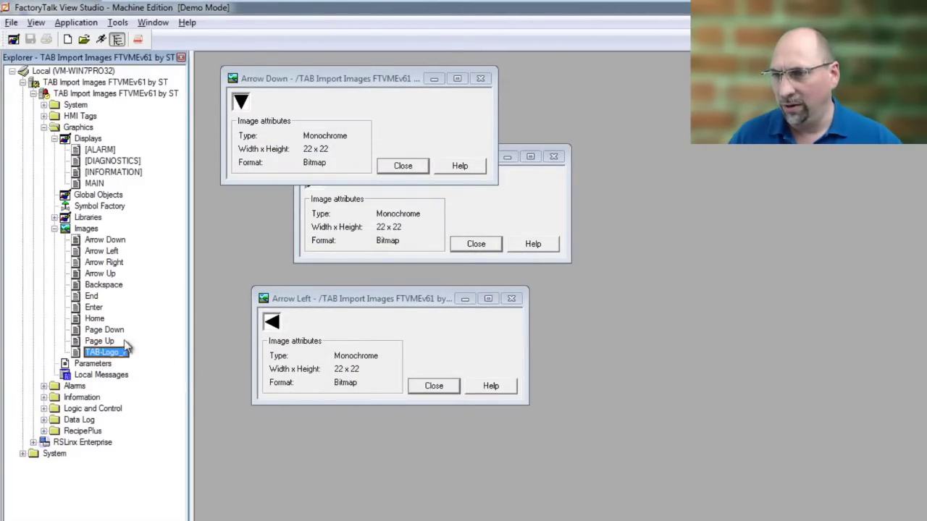
pyautogui.doubleClick(103, 352)
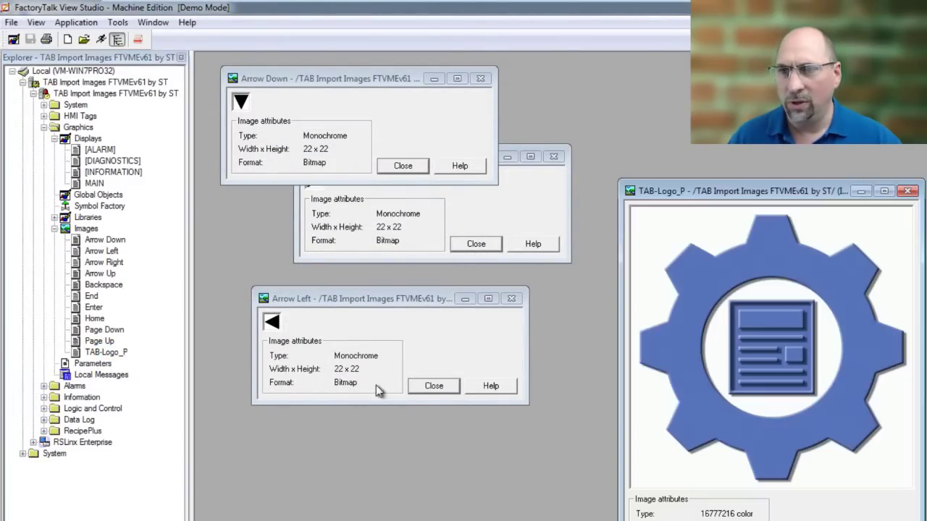
pyautogui.moveTo(807, 191); pyautogui.dragTo(405, 72)
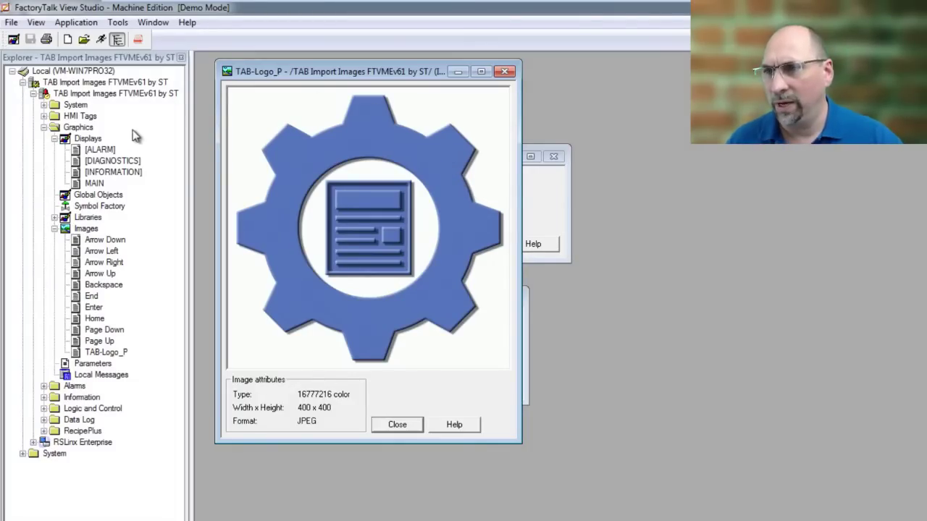
# Open the MAIN display and place the TAB-Logo_P gear image in a large drawn rectangle
pyautogui.click(96, 184)
pyautogui.doubleClick(96, 184)
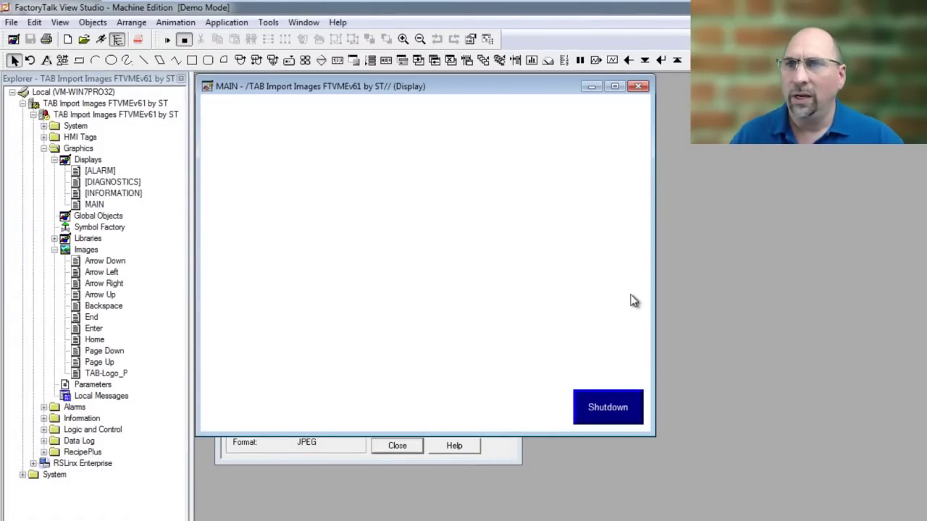
pyautogui.click(93, 21)
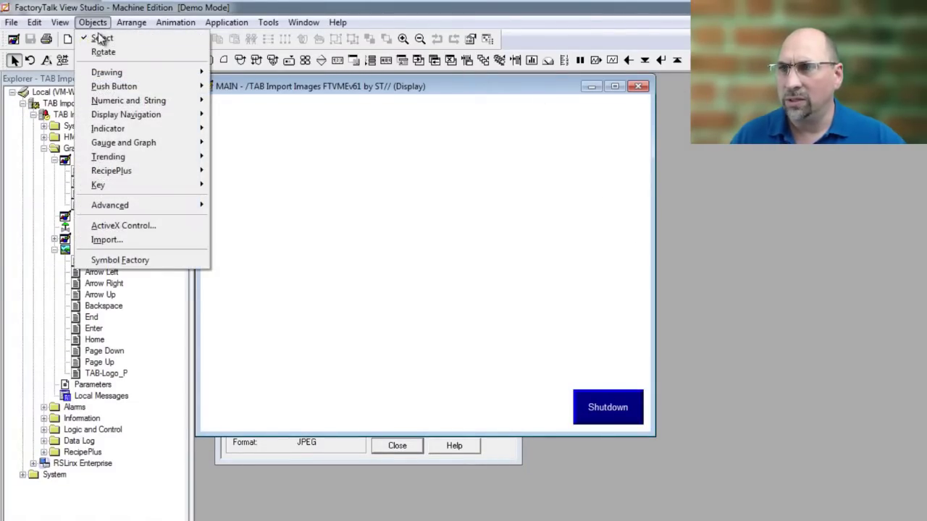
pyautogui.moveTo(144, 73)
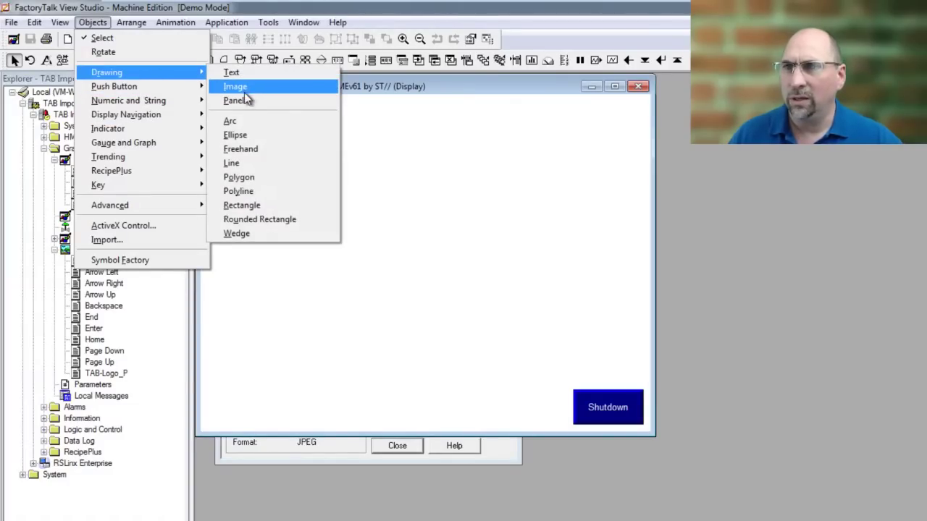
pyautogui.click(245, 88)
pyautogui.moveTo(224, 114); pyautogui.dragTo(439, 289)
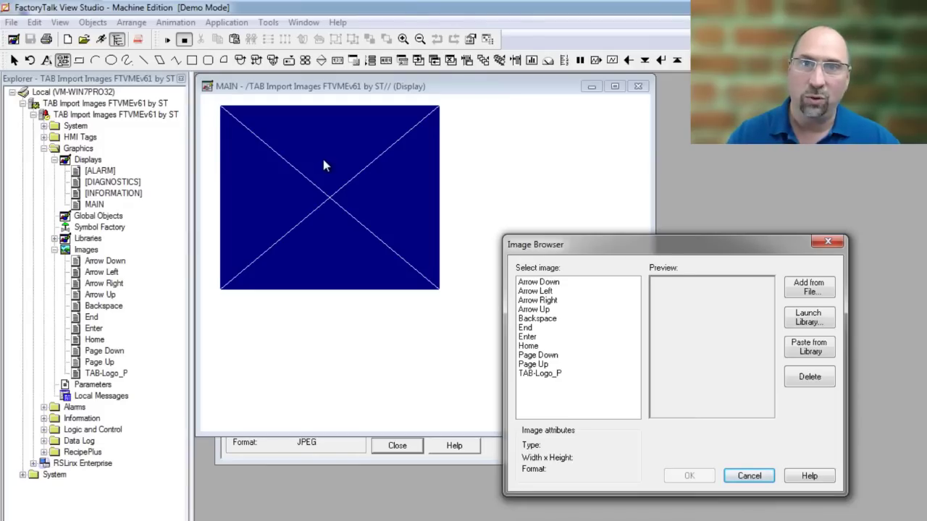
pyautogui.click(539, 373)
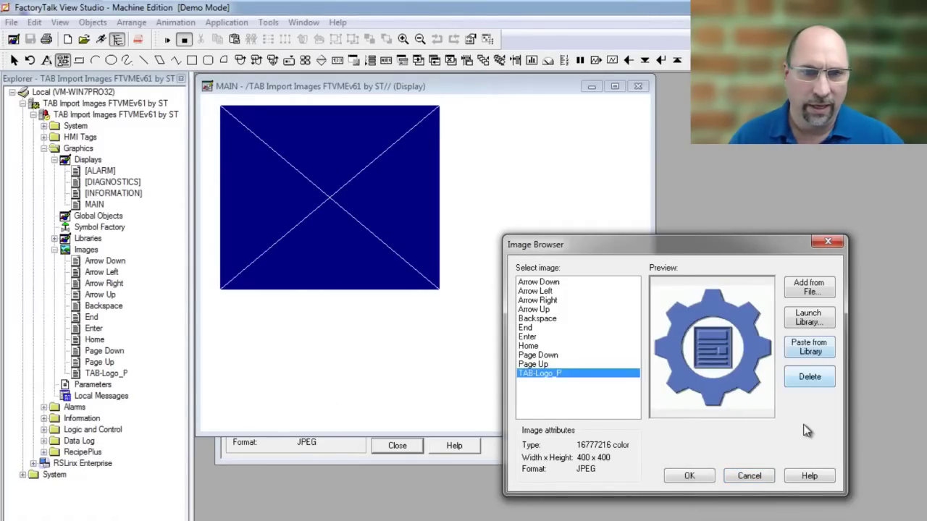
pyautogui.click(692, 481)
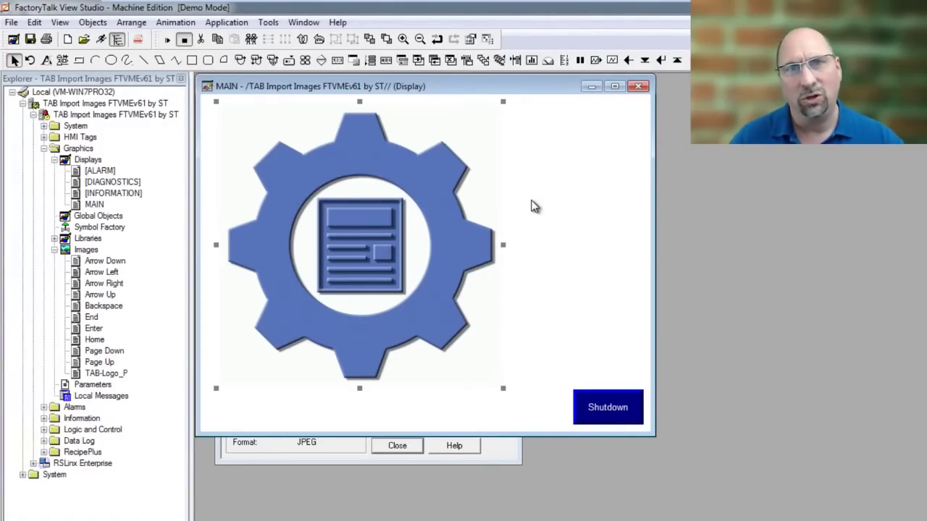
# Draw an image box right of the gear and paste Symbol Factory's 3-D red button into it
pyautogui.click(92, 21)
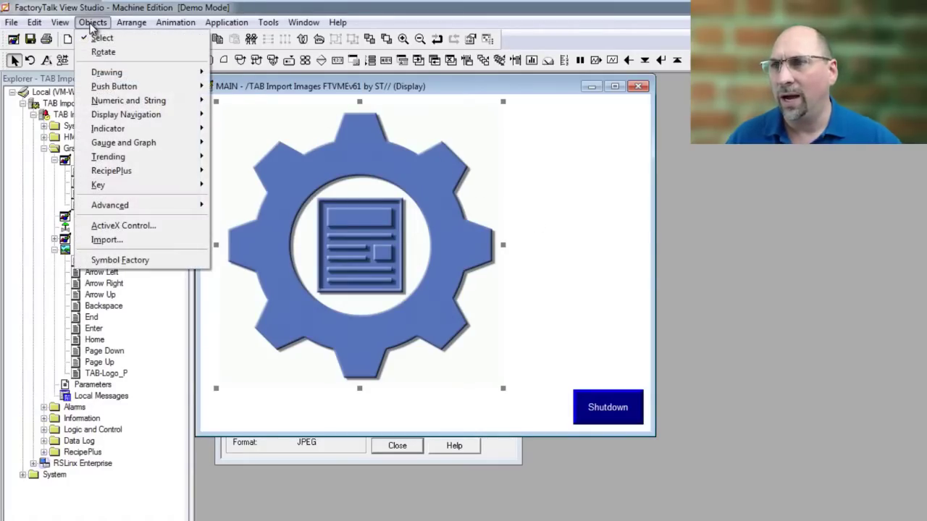
pyautogui.moveTo(106, 72)
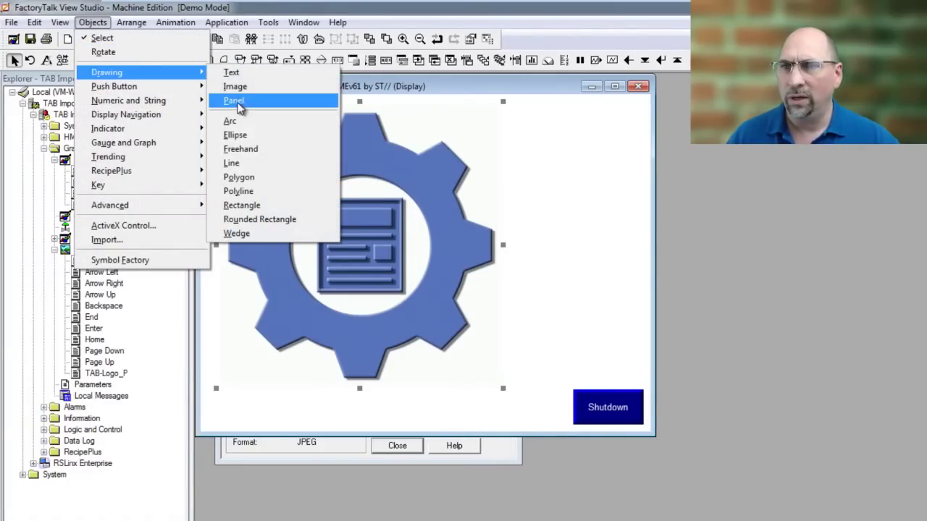
pyautogui.click(230, 98)
pyautogui.moveTo(451, 125); pyautogui.dragTo(596, 266)
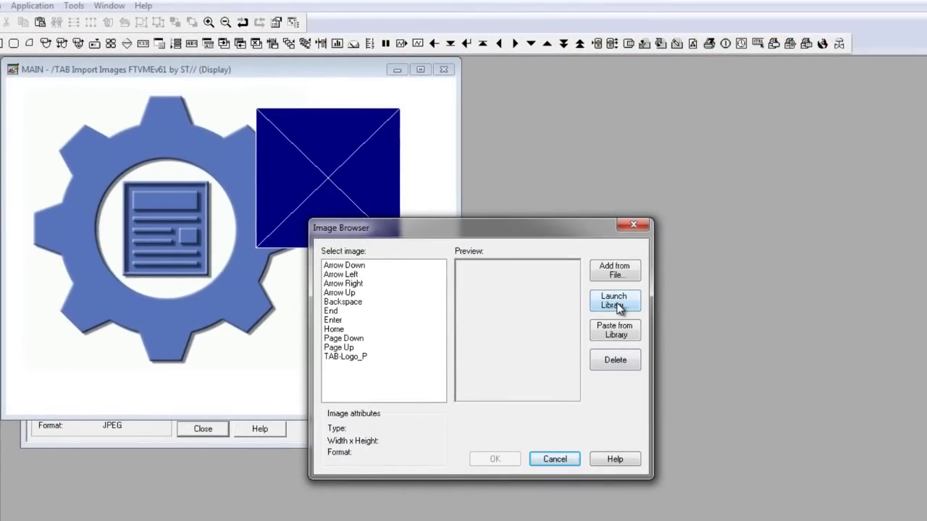
pyautogui.click(613, 301)
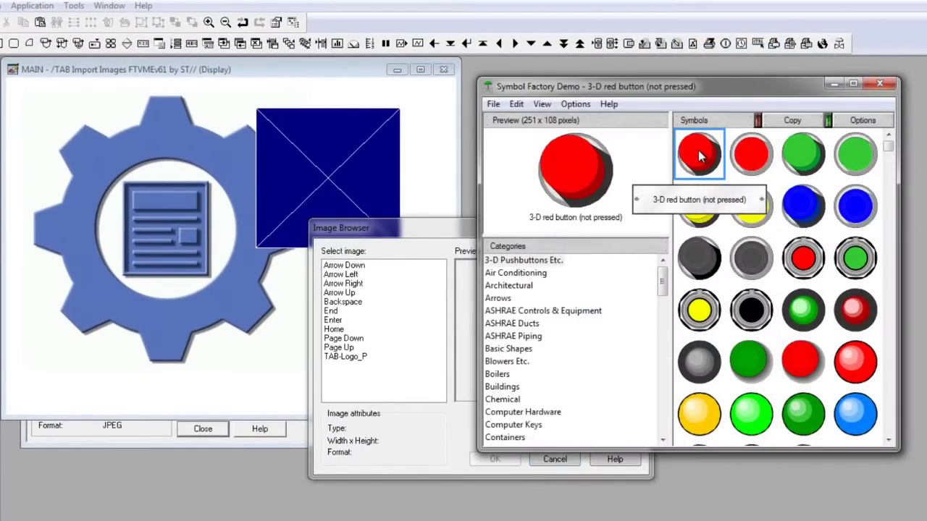
pyautogui.click(787, 123)
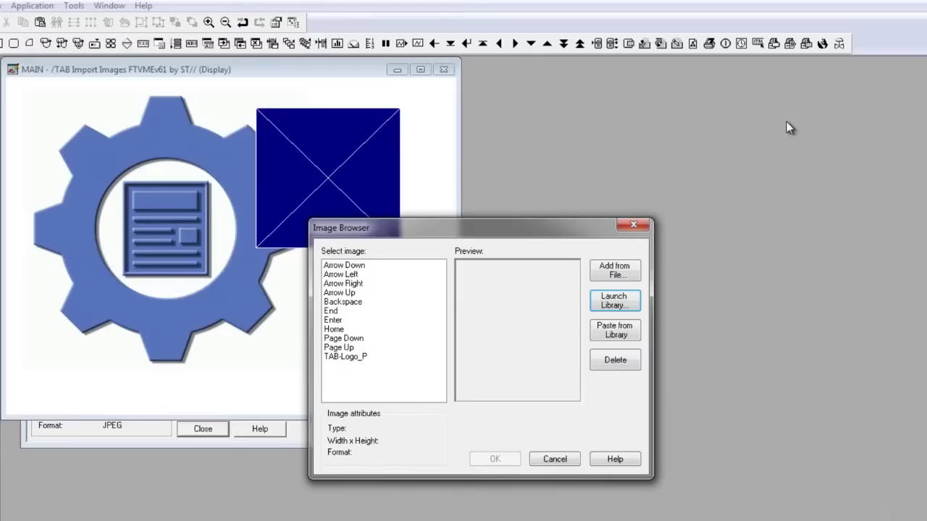
pyautogui.click(609, 335)
# Name the image '3-D red button (not pressed)', place it, and shift it right
pyautogui.moveTo(489, 318); pyautogui.dragTo(472, 288)
pyautogui.click(509, 326)
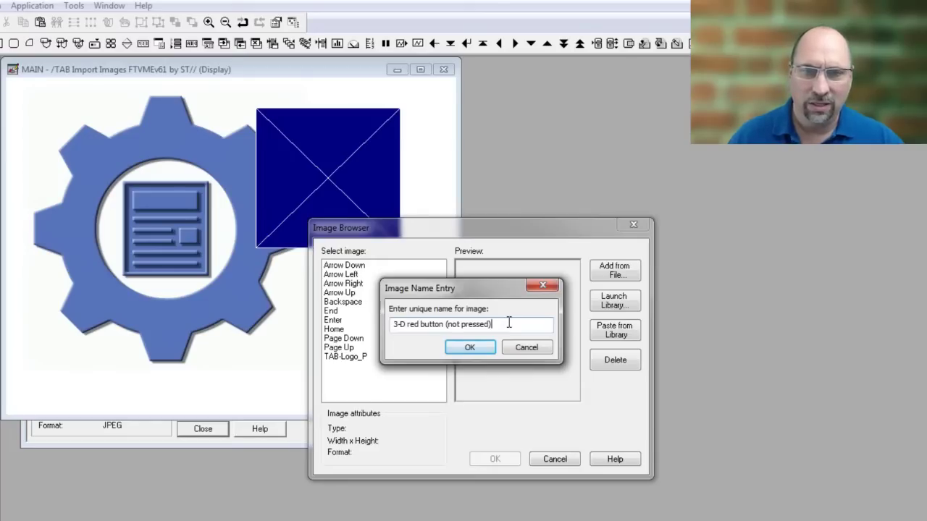
pyautogui.click(471, 347)
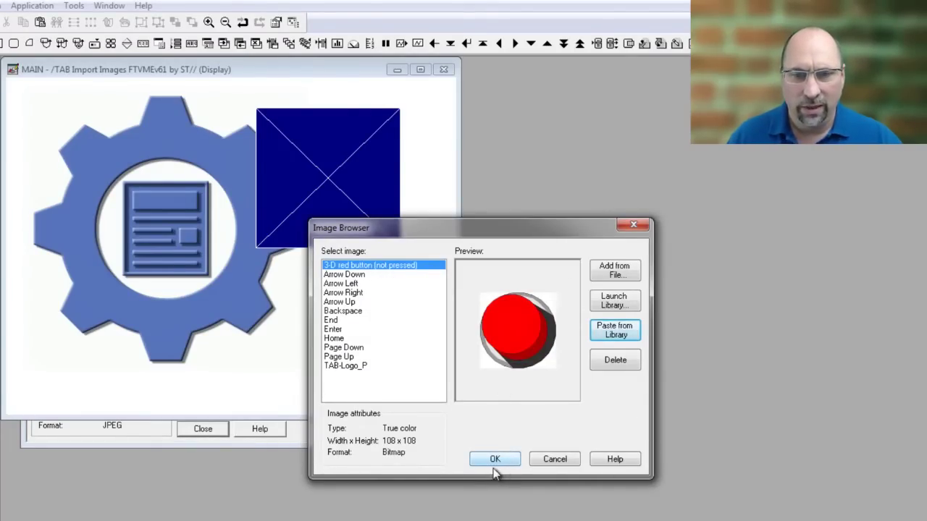
pyautogui.click(495, 465)
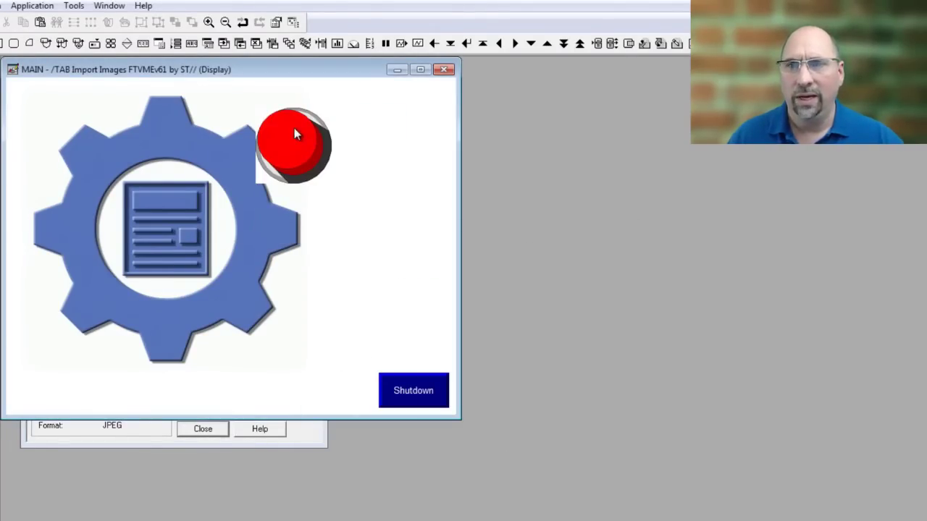
pyautogui.moveTo(282, 144); pyautogui.dragTo(372, 147)
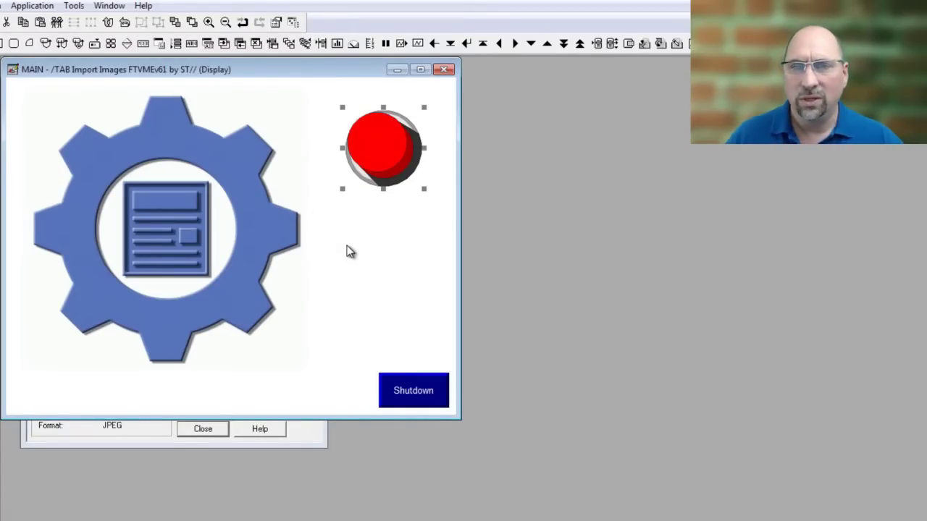
# Resize the gear logo down to a small icon in MAIN's top-left corner
pyautogui.click(263, 253)
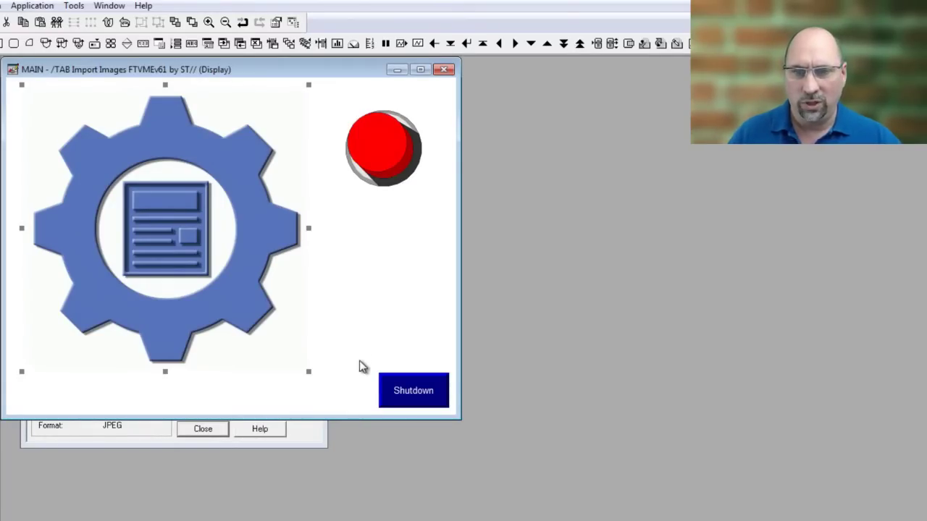
pyautogui.moveTo(310, 372); pyautogui.dragTo(85, 142)
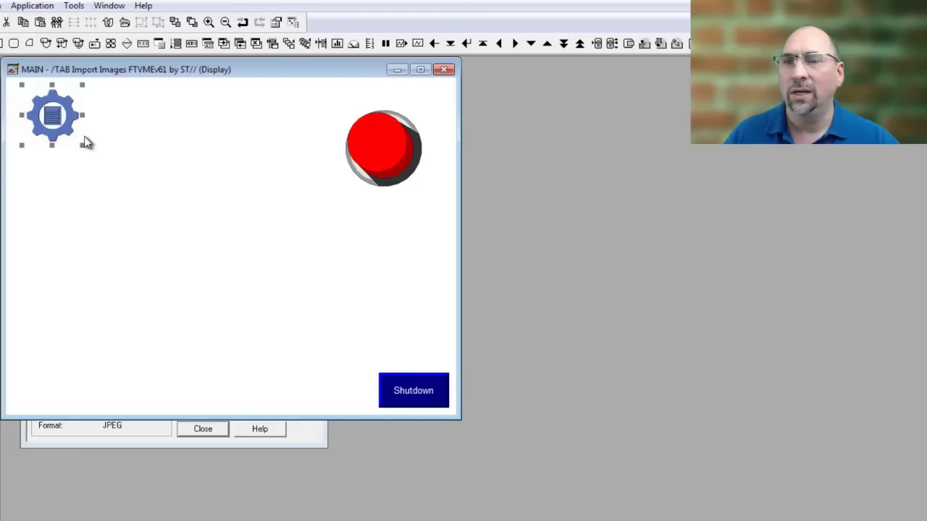
pyautogui.click(152, 166)
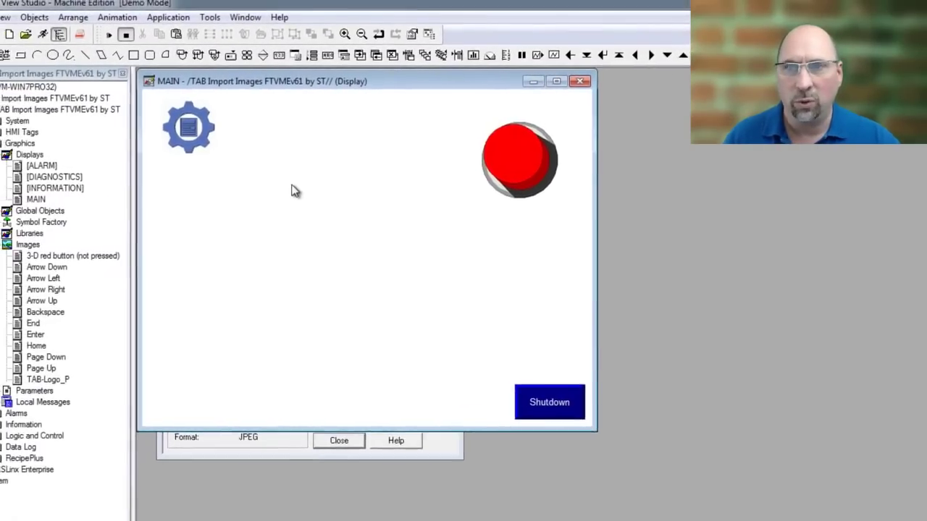
pyautogui.click(112, 59)
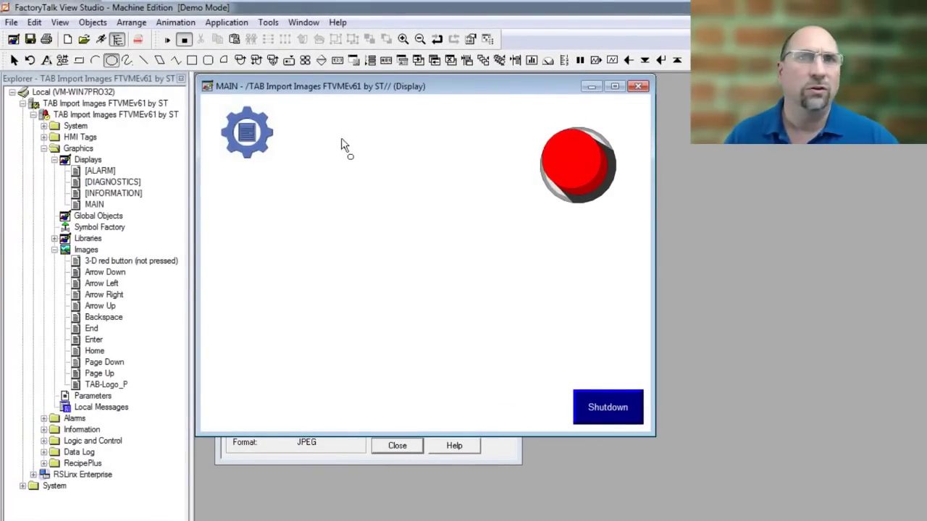
# Draw a teal-filled circle near the centre of MAIN, below the gear logo
pyautogui.moveTo(320, 191)
pyautogui.mouseDown()
pyautogui.moveTo(471, 368)
pyautogui.moveTo(372, 341)
pyautogui.moveTo(380, 337)
pyautogui.moveTo(356, 263)
pyautogui.moveTo(384, 261)
pyautogui.moveTo(414, 283)
pyautogui.mouseUp()
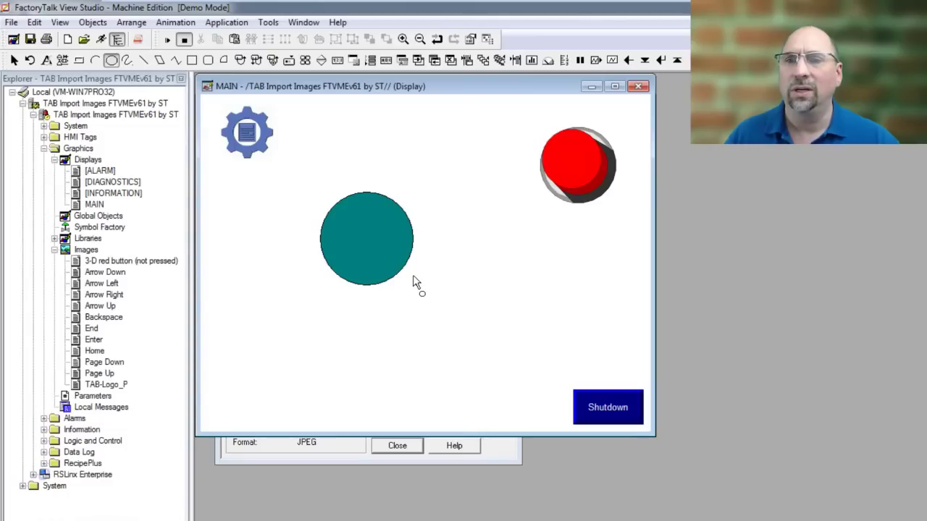